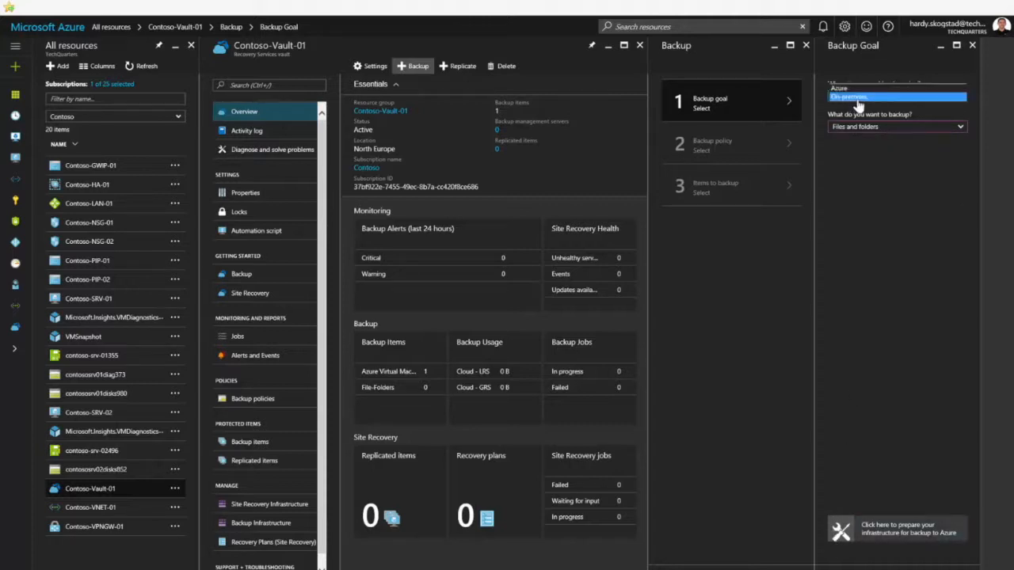
Open the infrastructure preparation for backing up on-premises files and folders to Azure
{"action": "left_click", "coordinate": [895, 528]}
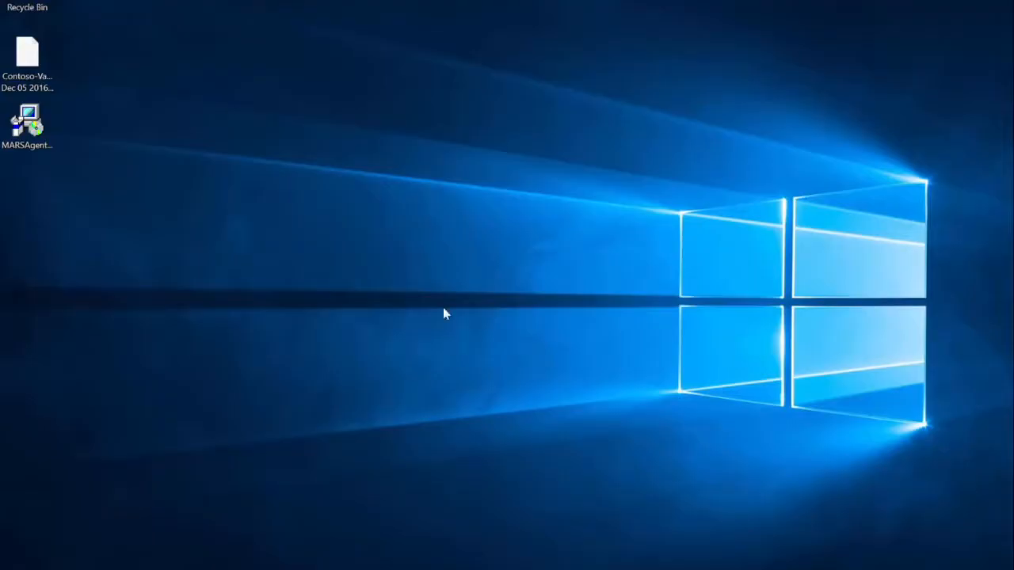
Run MARSAgentInstaller from the desktop and install the agent in the default locations, with Microsoft Update used for update checks
{"action": "left_click", "coordinate": [29, 126]}
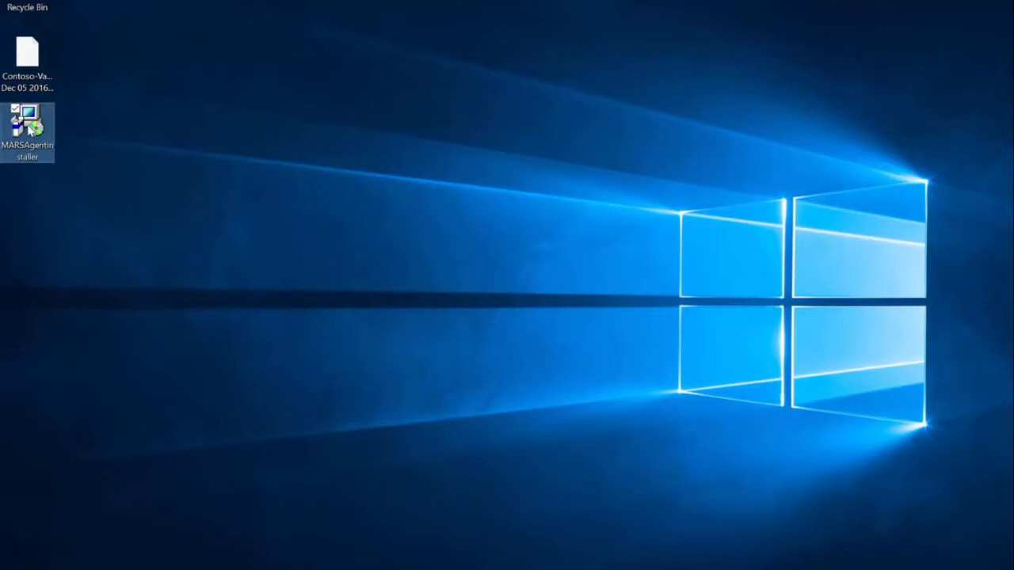
{"action": "double_click", "coordinate": [28, 126]}
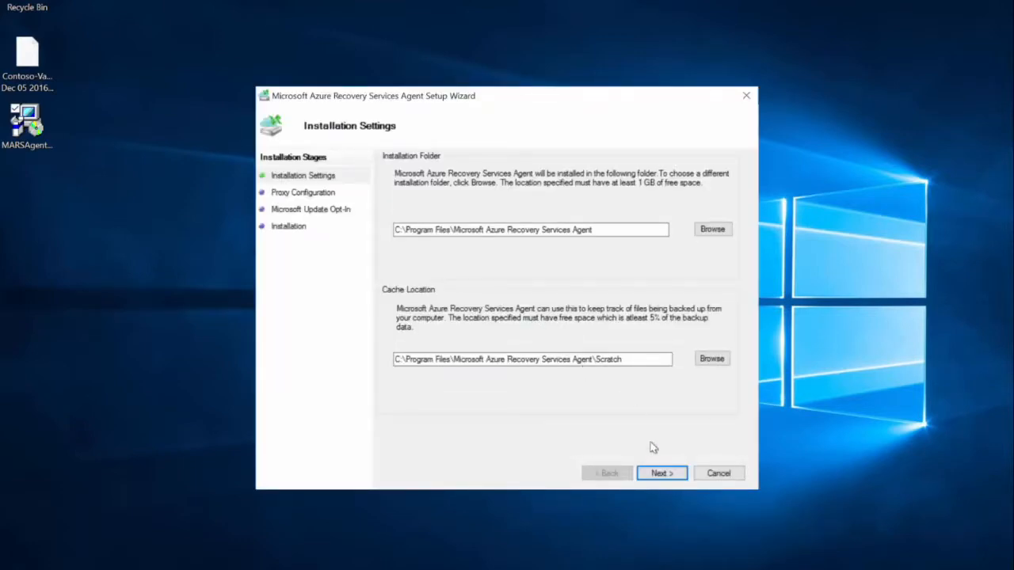
{"action": "left_click", "coordinate": [657, 474]}
{"action": "left_click", "coordinate": [657, 474]}
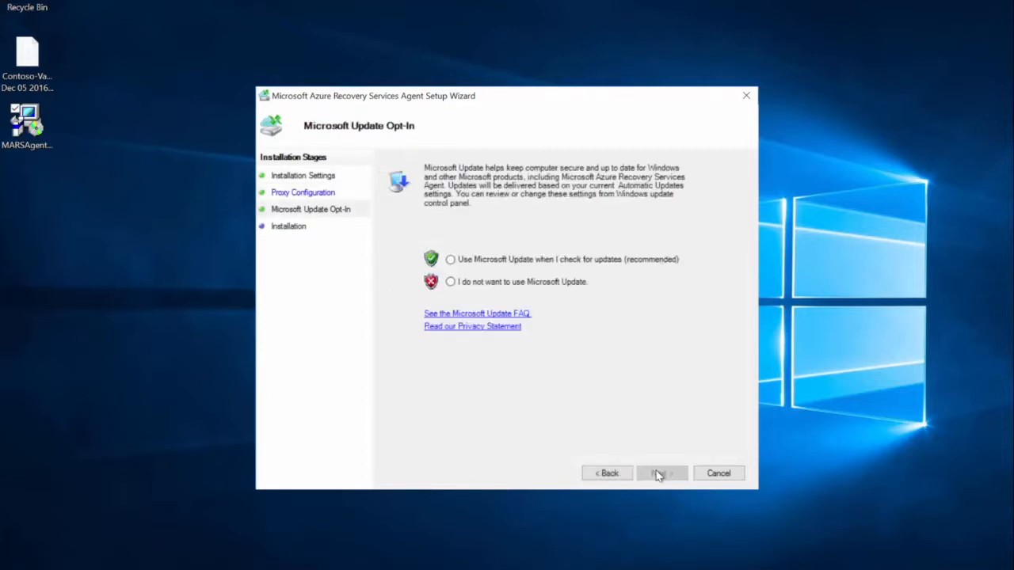
{"action": "left_click", "coordinate": [589, 261]}
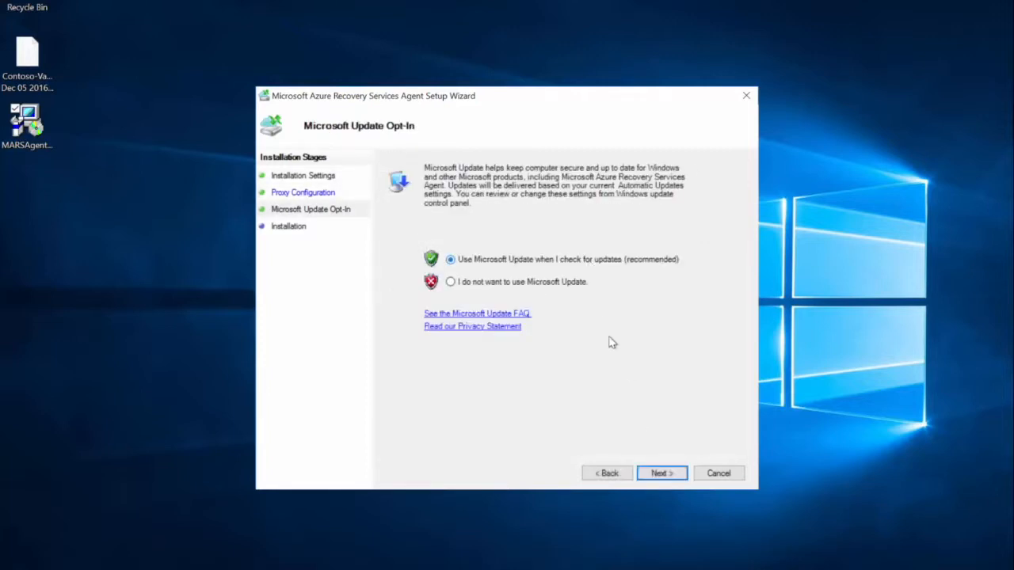
{"action": "left_click", "coordinate": [660, 474]}
{"action": "left_click", "coordinate": [661, 474]}
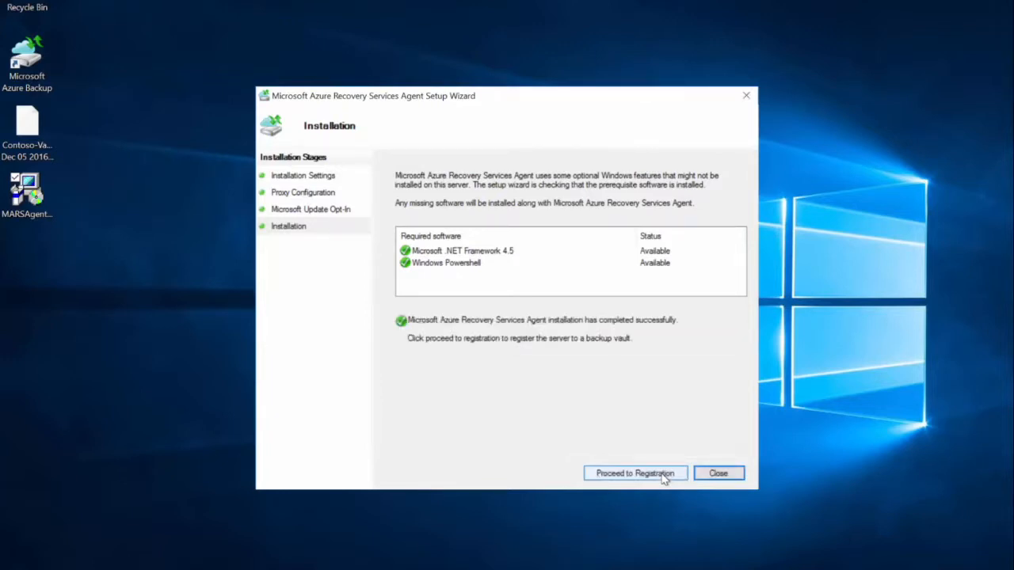
Proceed to server registration and load the Contoso-Vault-01 vault credentials file from the Desktop
{"action": "left_click", "coordinate": [663, 475]}
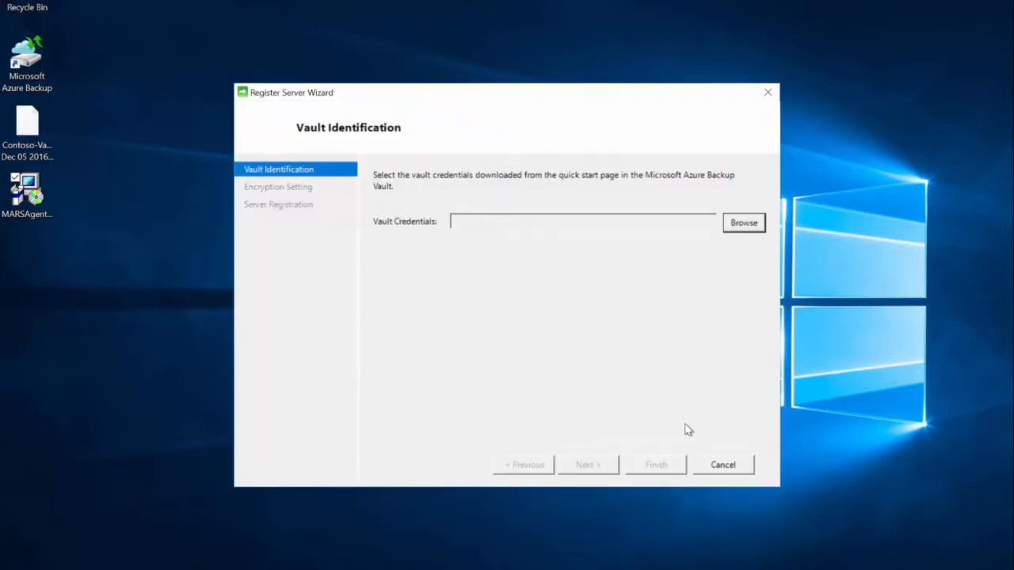
{"action": "left_click", "coordinate": [749, 230]}
{"action": "left_click", "coordinate": [751, 233]}
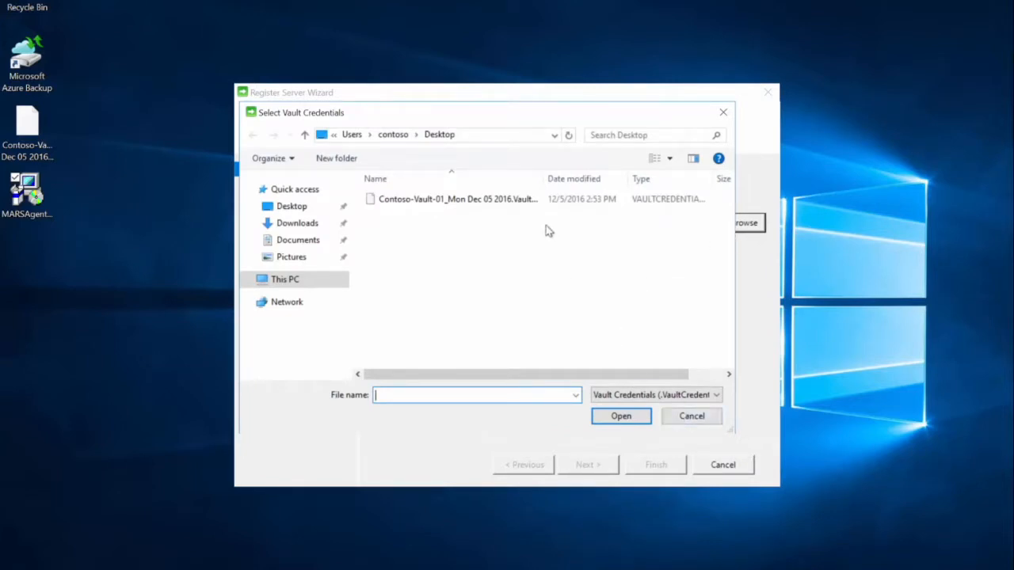
{"action": "left_click", "coordinate": [512, 204]}
{"action": "left_click", "coordinate": [619, 414]}
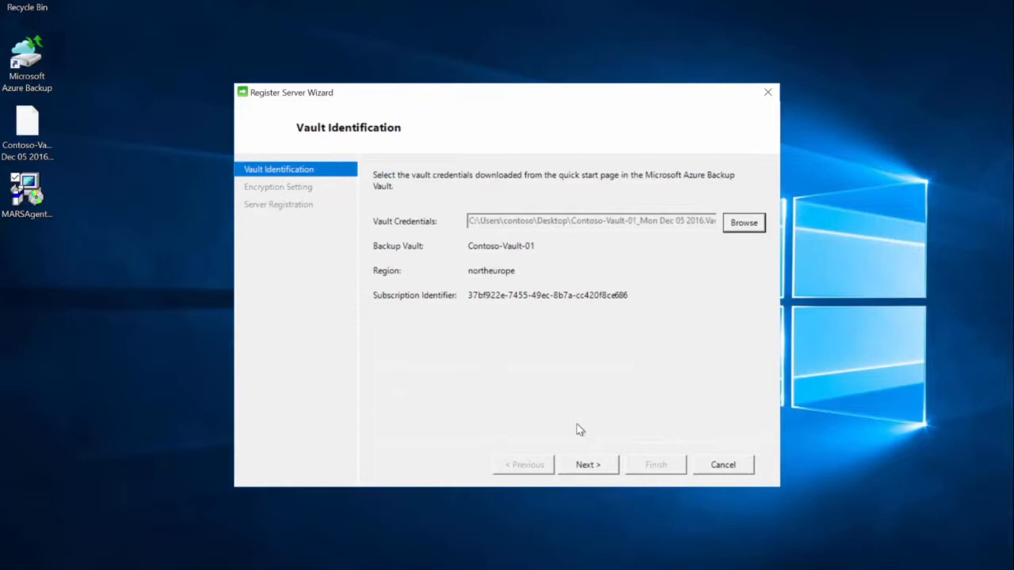
{"action": "key", "text": "Return"}
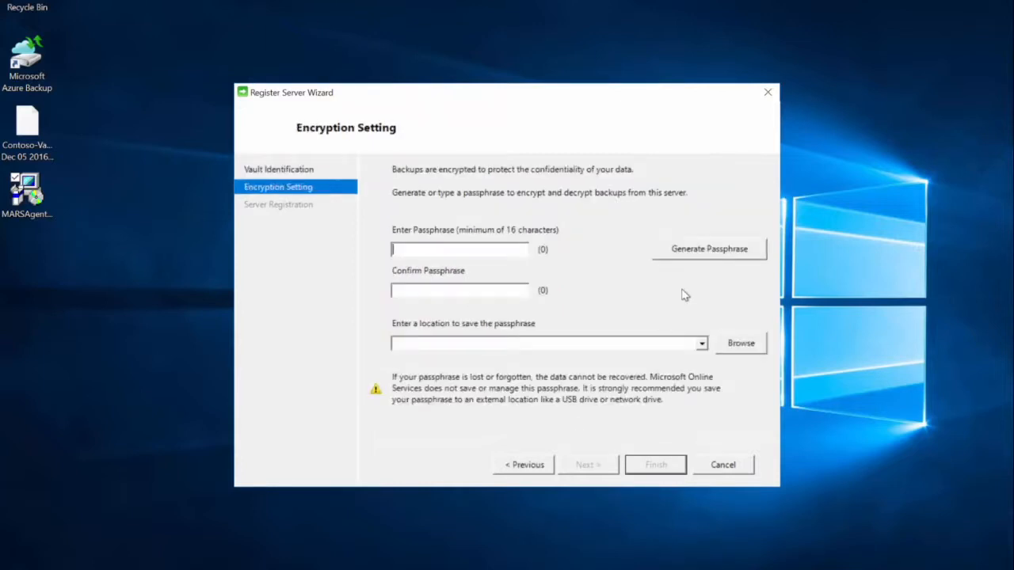
Generate an encryption passphrase, save it to the Desktop, and finish registering the server
{"action": "left_click", "coordinate": [709, 252]}
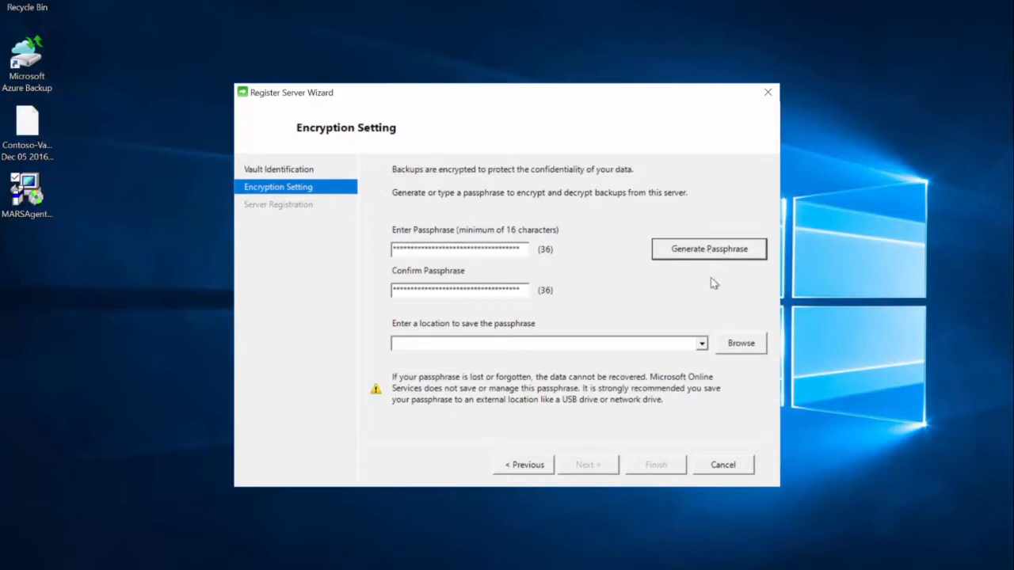
{"action": "left_click", "coordinate": [739, 343]}
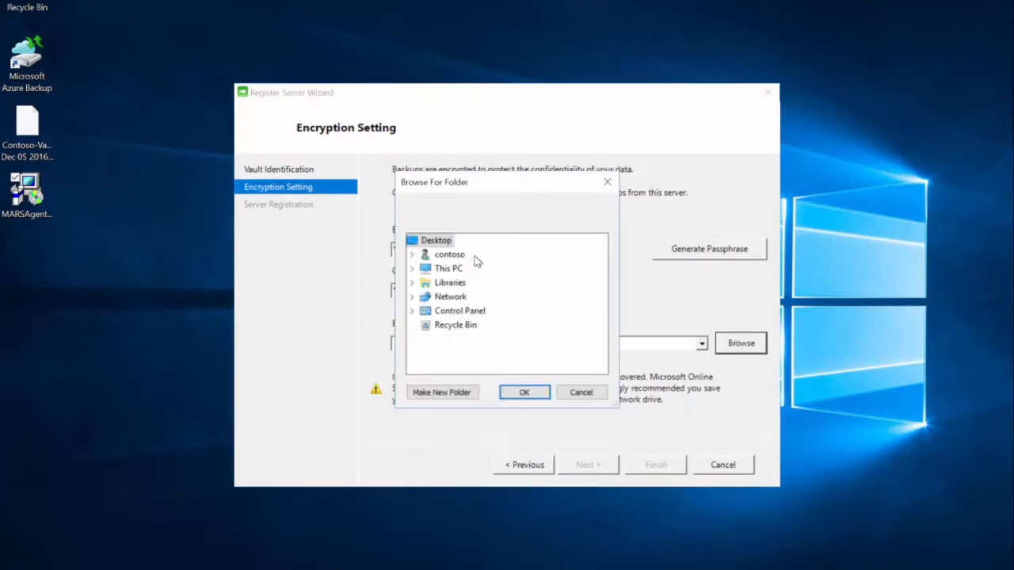
{"action": "left_click", "coordinate": [524, 393]}
{"action": "left_click", "coordinate": [643, 467]}
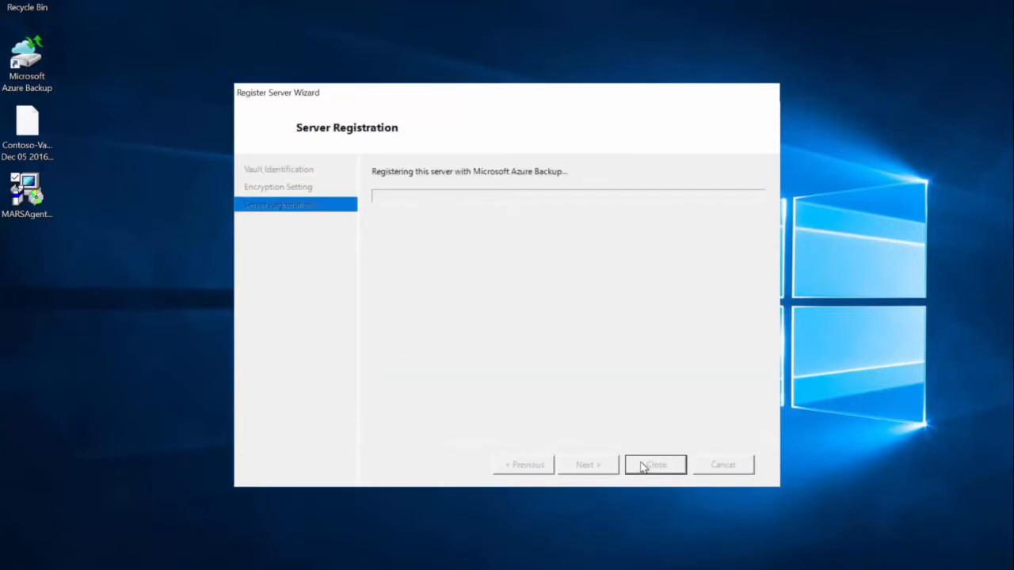
{"action": "left_click", "coordinate": [654, 465]}
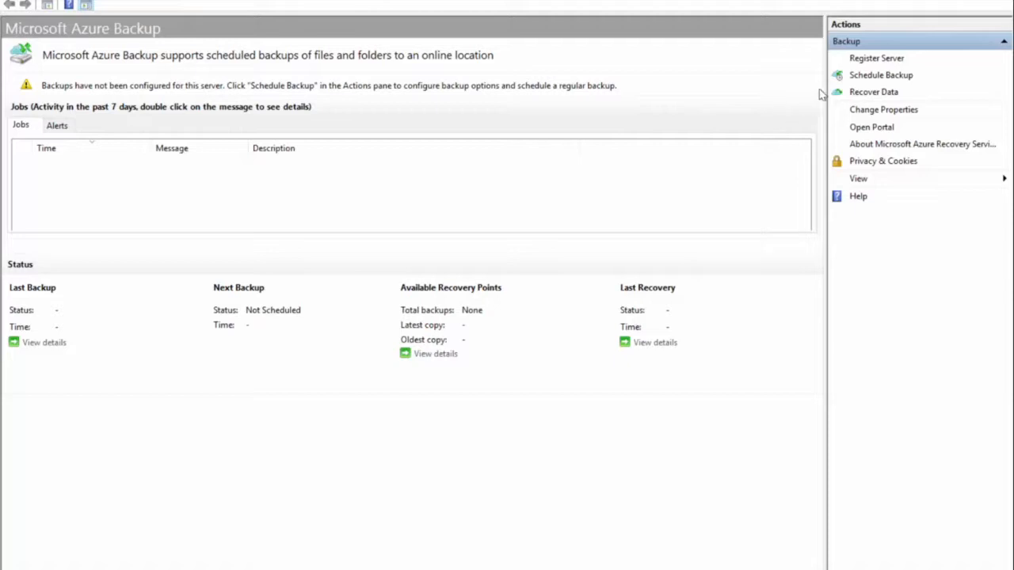
Start scheduling a backup and include everything on drive C: except the Windows folder
{"action": "left_click", "coordinate": [860, 77]}
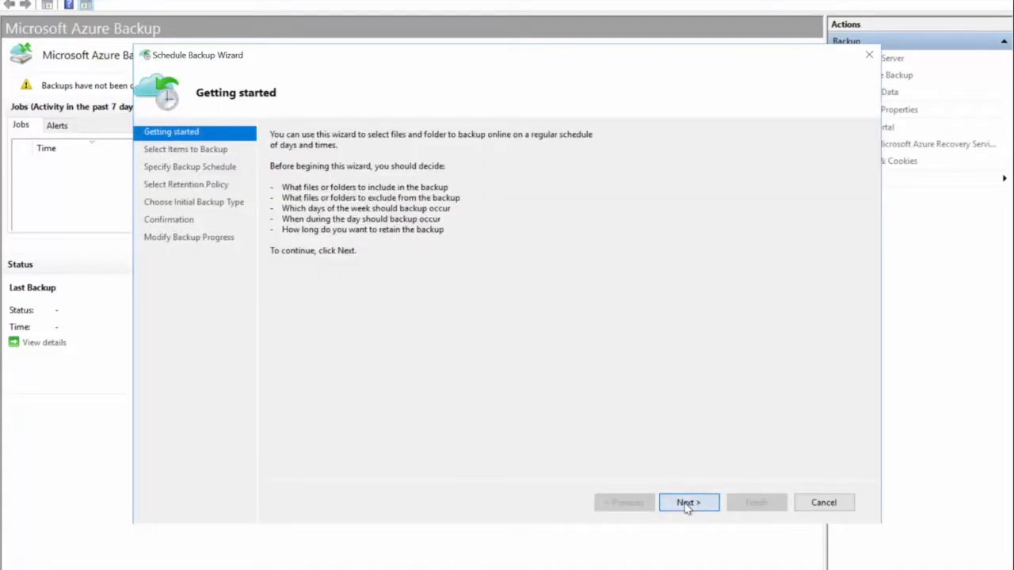
{"action": "left_click", "coordinate": [687, 504]}
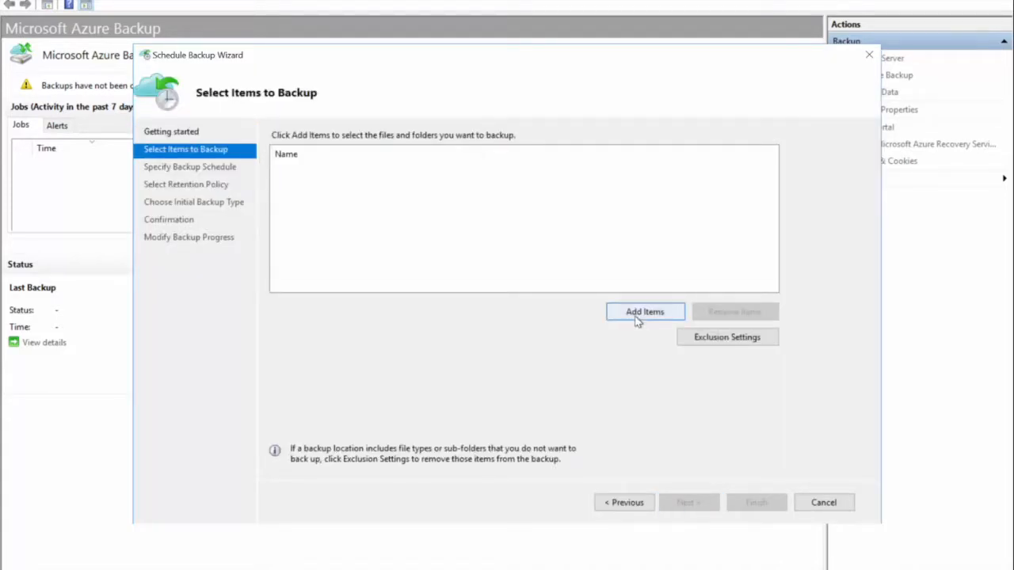
{"action": "left_click", "coordinate": [643, 313]}
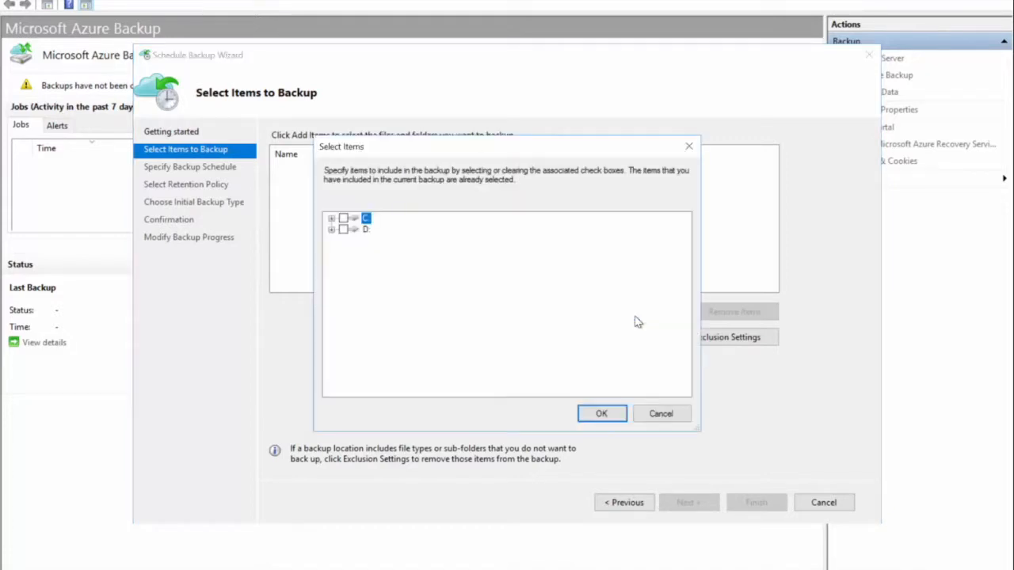
{"action": "left_click", "coordinate": [332, 219]}
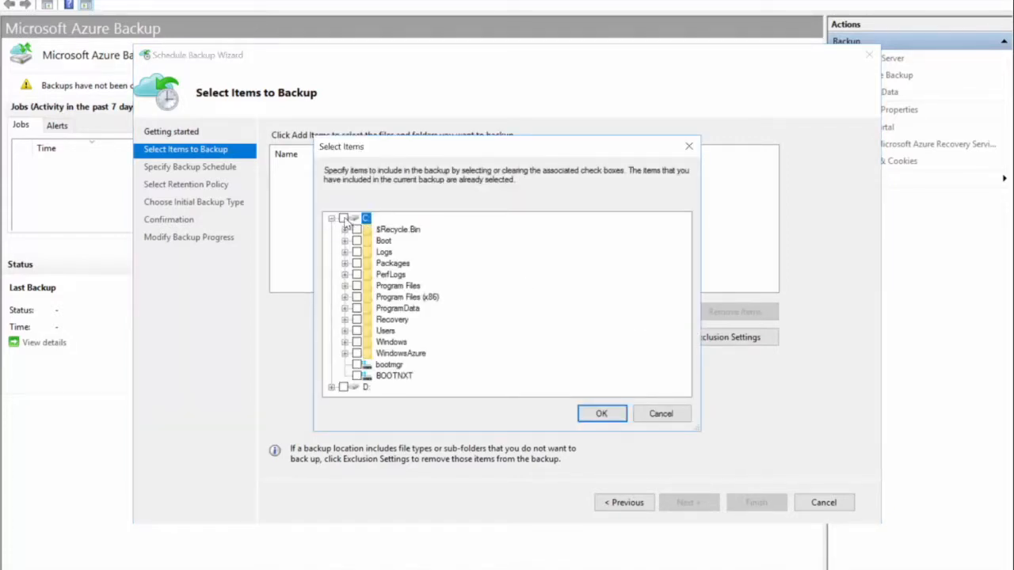
{"action": "left_click", "coordinate": [356, 342]}
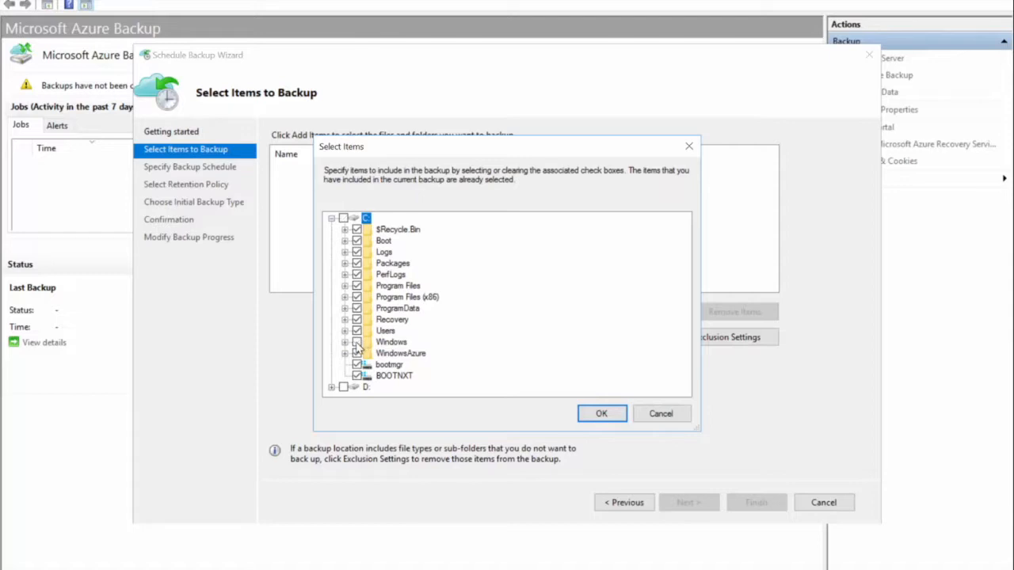
{"action": "left_click", "coordinate": [602, 414]}
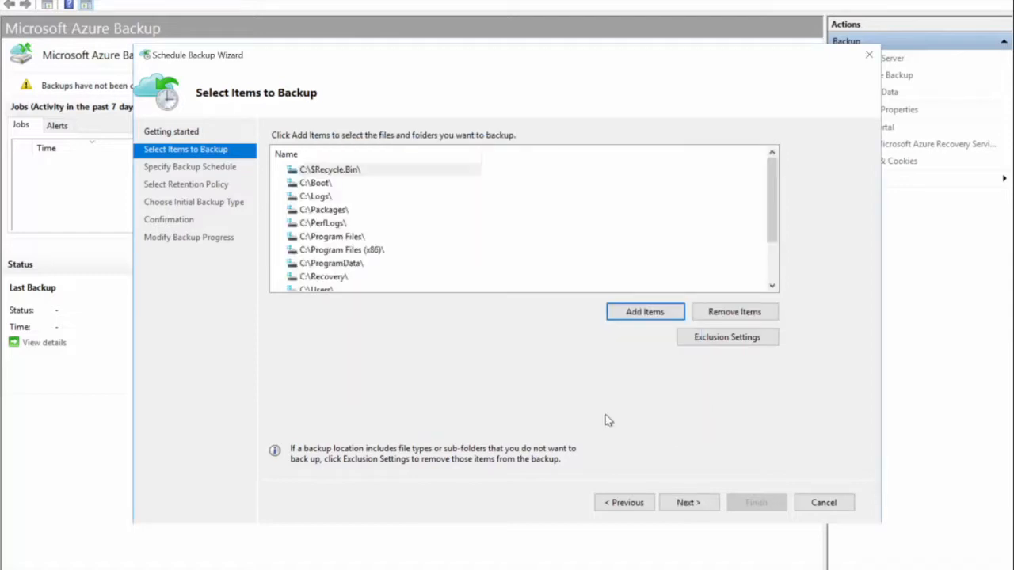
{"action": "left_click", "coordinate": [687, 503]}
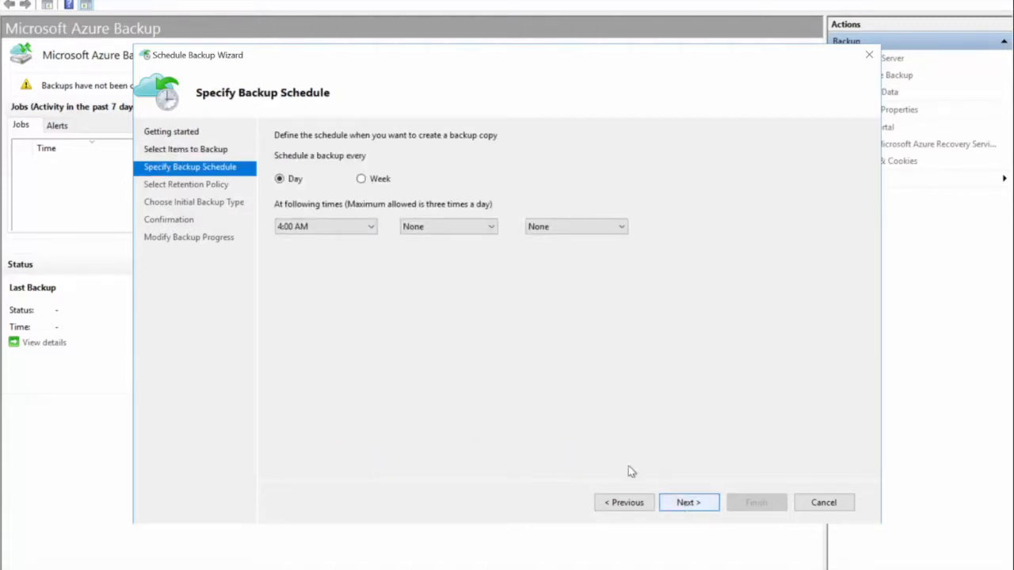
Schedule the daily backups at 7:30 AM, 1:00 PM and 6:30 PM
{"action": "left_click", "coordinate": [358, 228]}
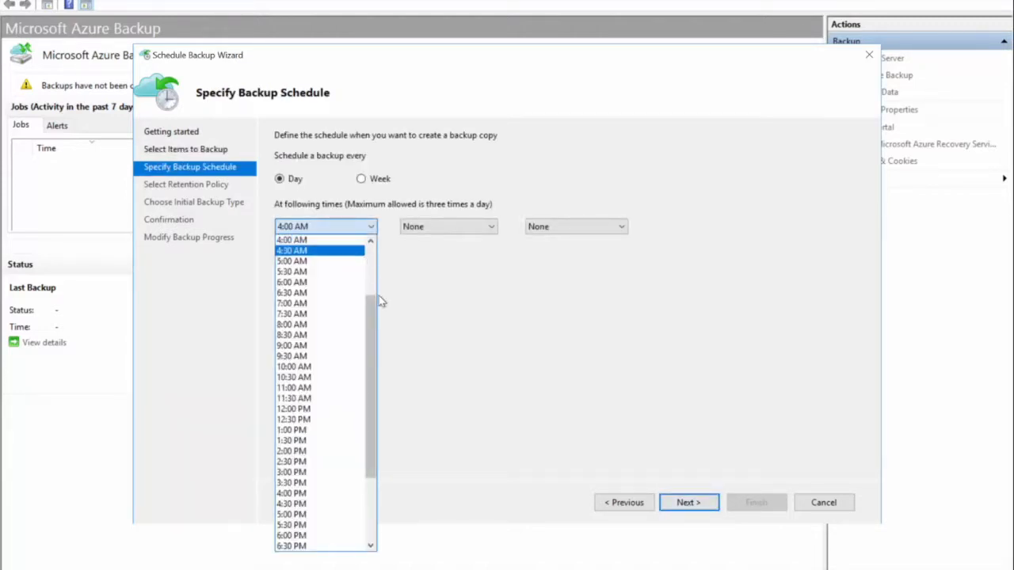
{"action": "scroll", "coordinate": [376, 309], "scroll_direction": "up", "scroll_amount": 2}
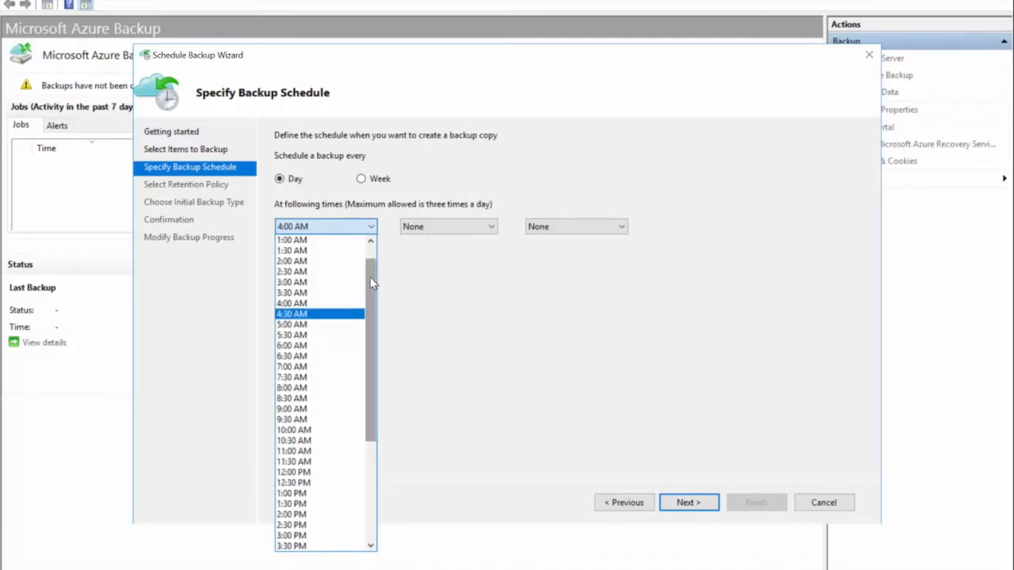
{"action": "left_click", "coordinate": [370, 240]}
{"action": "left_click", "coordinate": [369, 240]}
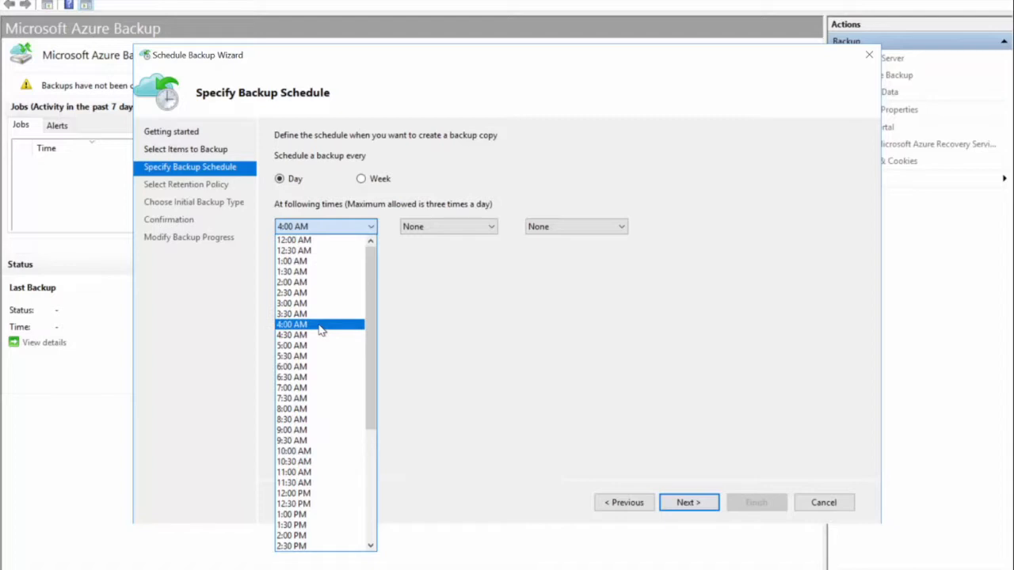
{"action": "left_click", "coordinate": [307, 399]}
{"action": "left_click", "coordinate": [448, 228]}
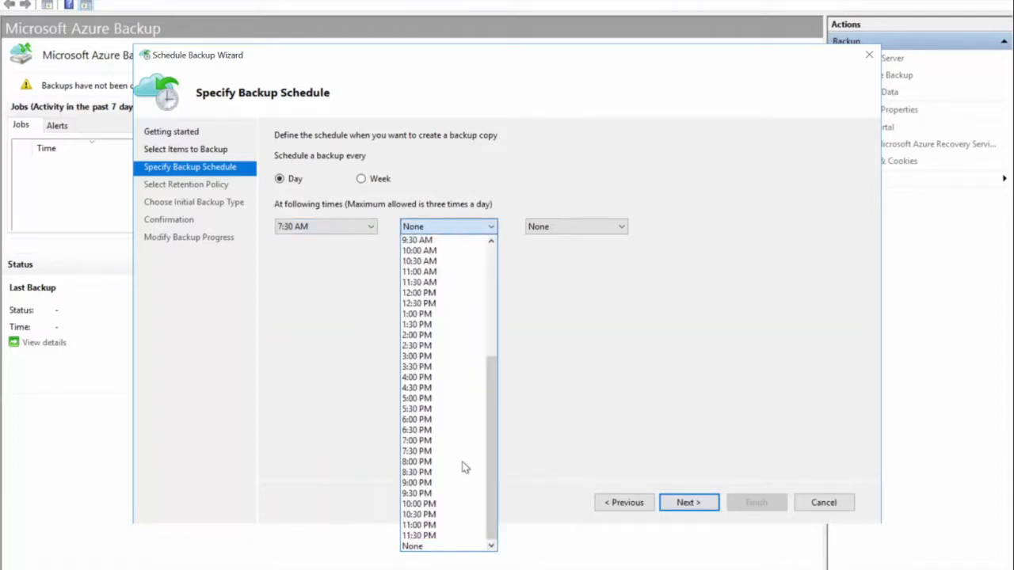
{"action": "left_click", "coordinate": [416, 315]}
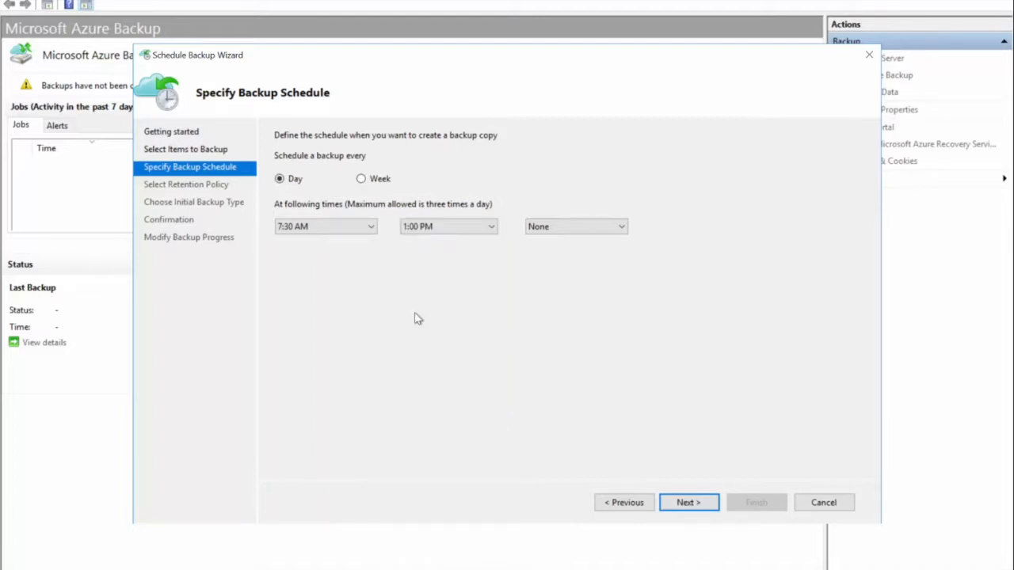
{"action": "left_click", "coordinate": [567, 230]}
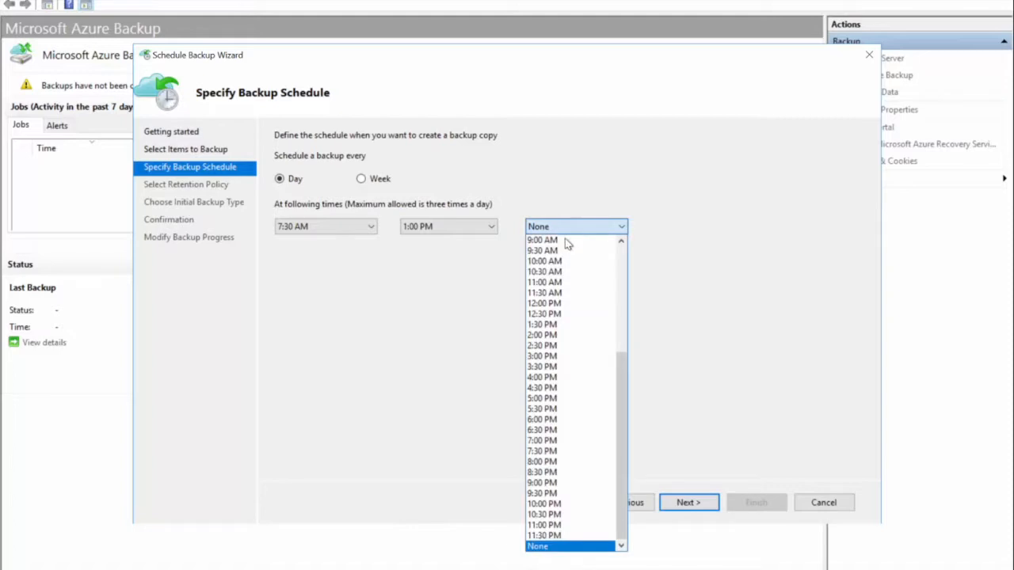
{"action": "left_click", "coordinate": [567, 432]}
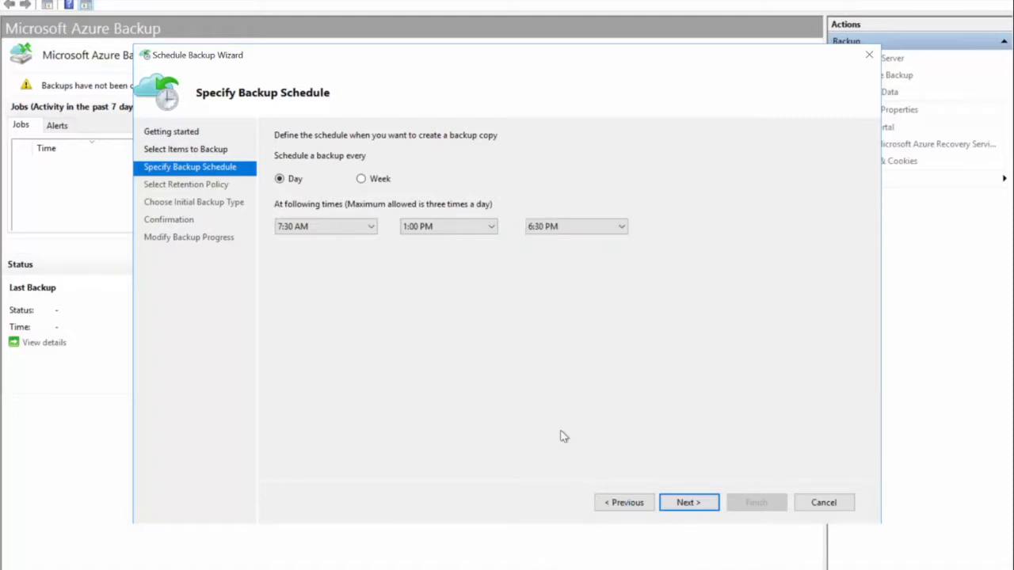
{"action": "left_click", "coordinate": [687, 503]}
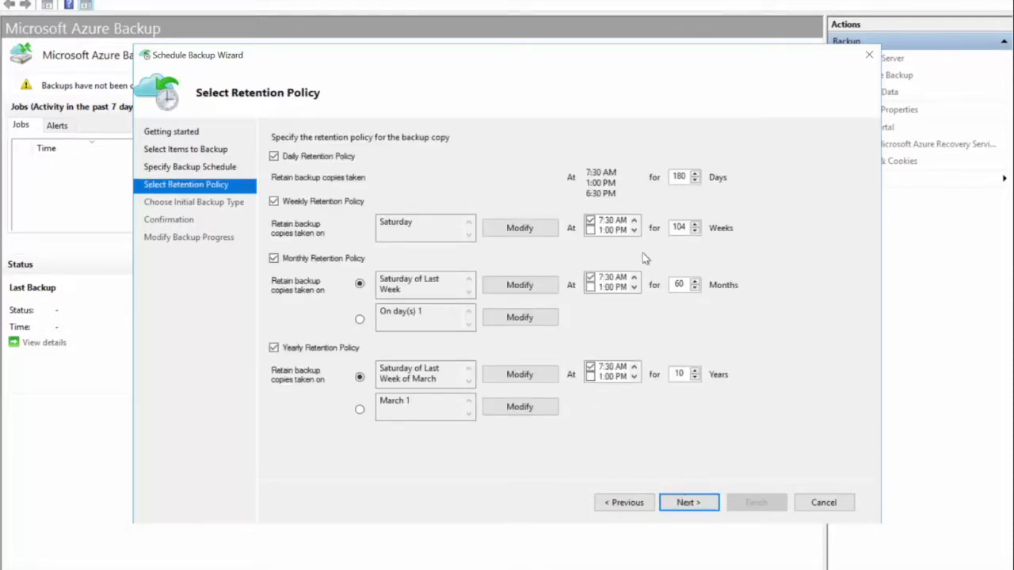
Set the retention periods to 31 days for daily, 4 weeks for weekly and 12 months for monthly copies
{"action": "double_click", "coordinate": [674, 176]}
{"action": "type", "text": "31"}
{"action": "double_click", "coordinate": [673, 228]}
{"action": "type", "text": "45"}
{"action": "key", "text": "BackSpace"}
{"action": "double_click", "coordinate": [678, 285]}
{"action": "type", "text": "12"}
{"action": "double_click", "coordinate": [677, 373]}
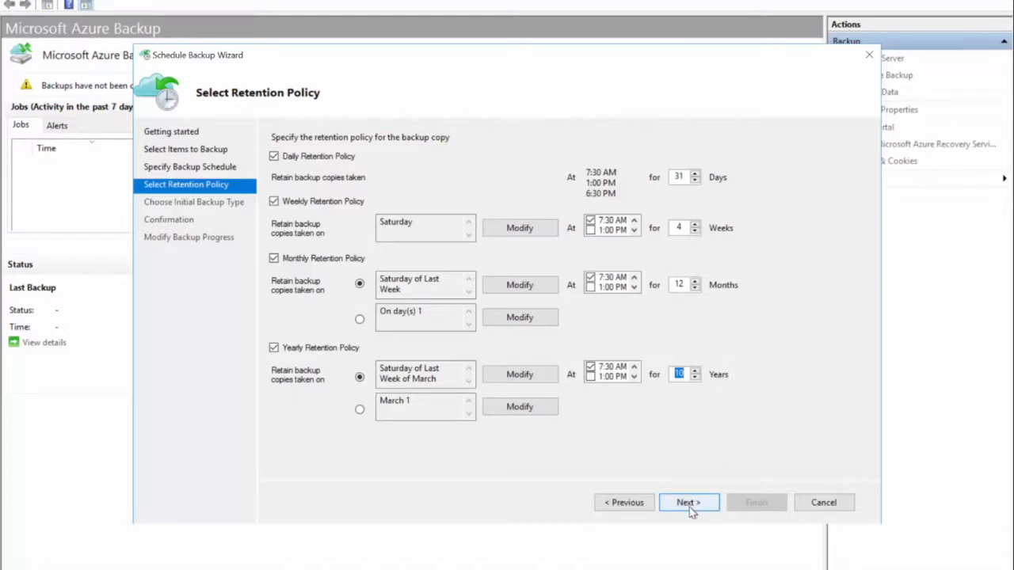
Change the weekly retention day from Saturday to Friday
{"action": "left_click", "coordinate": [515, 236]}
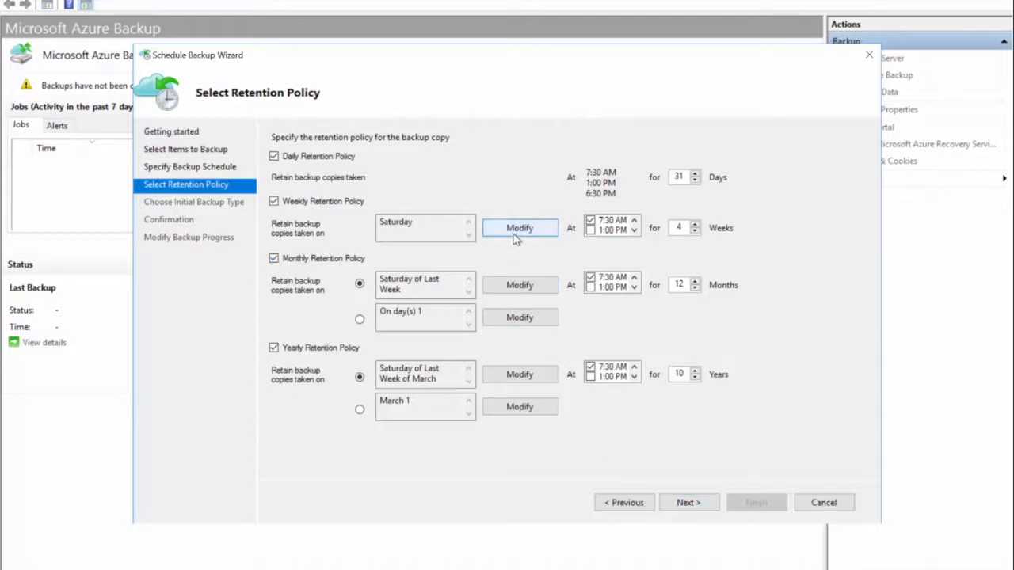
{"action": "left_click", "coordinate": [515, 295]}
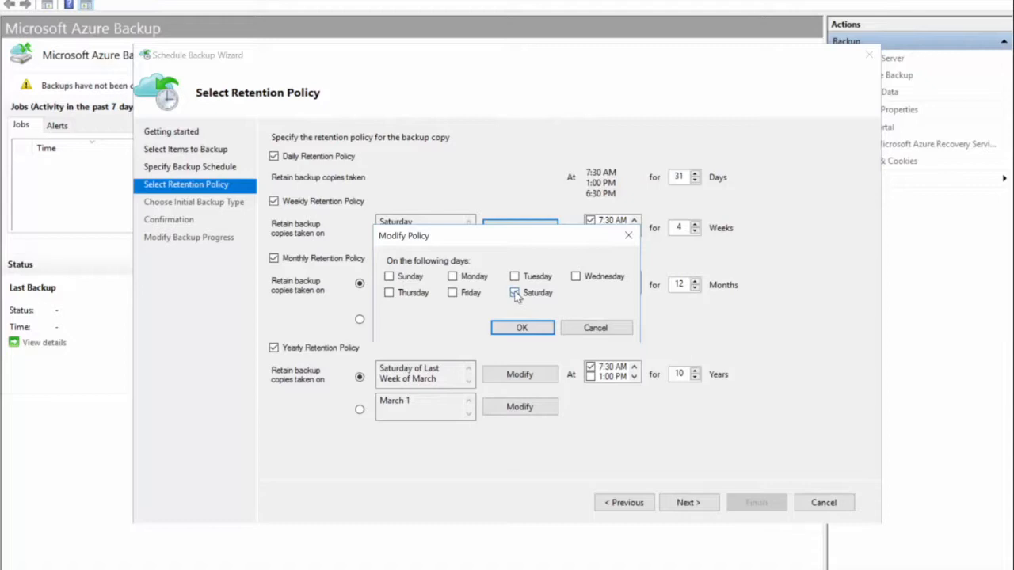
{"action": "left_click", "coordinate": [467, 296]}
{"action": "left_click", "coordinate": [516, 328]}
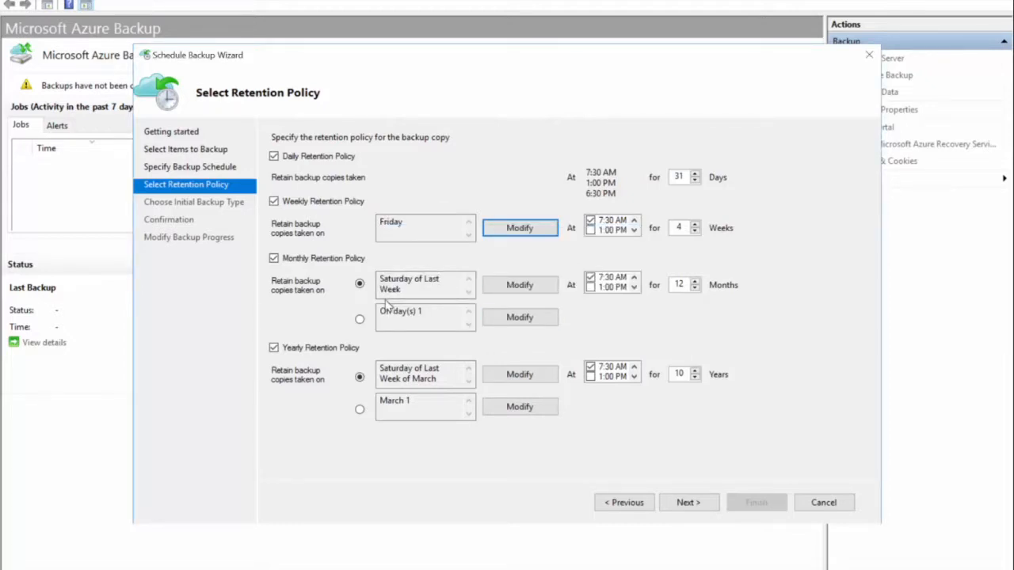
Retain the monthly copies taken on day 1 and the yearly copies taken on March 1
{"action": "left_click", "coordinate": [359, 320]}
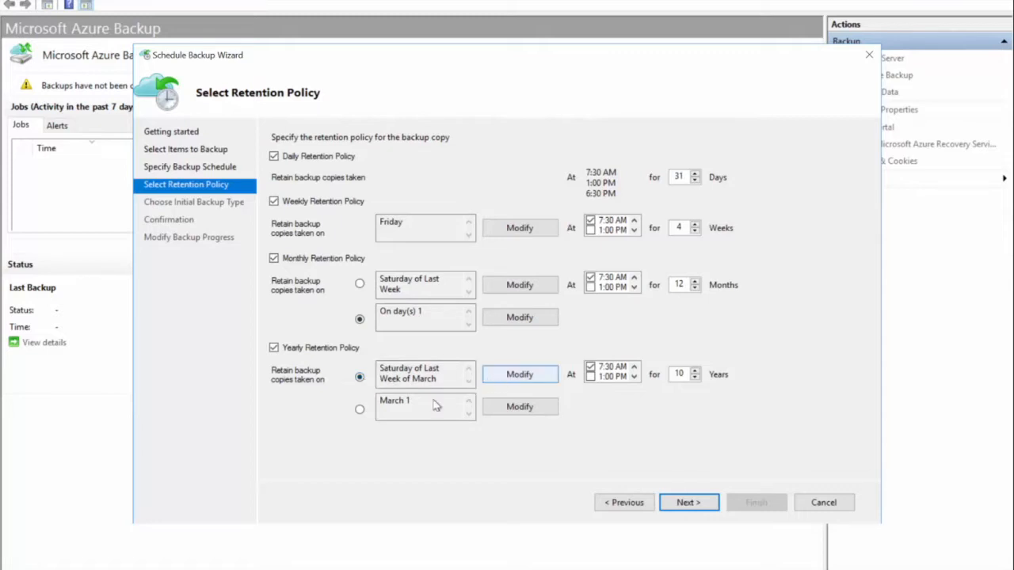
{"action": "left_click", "coordinate": [359, 410]}
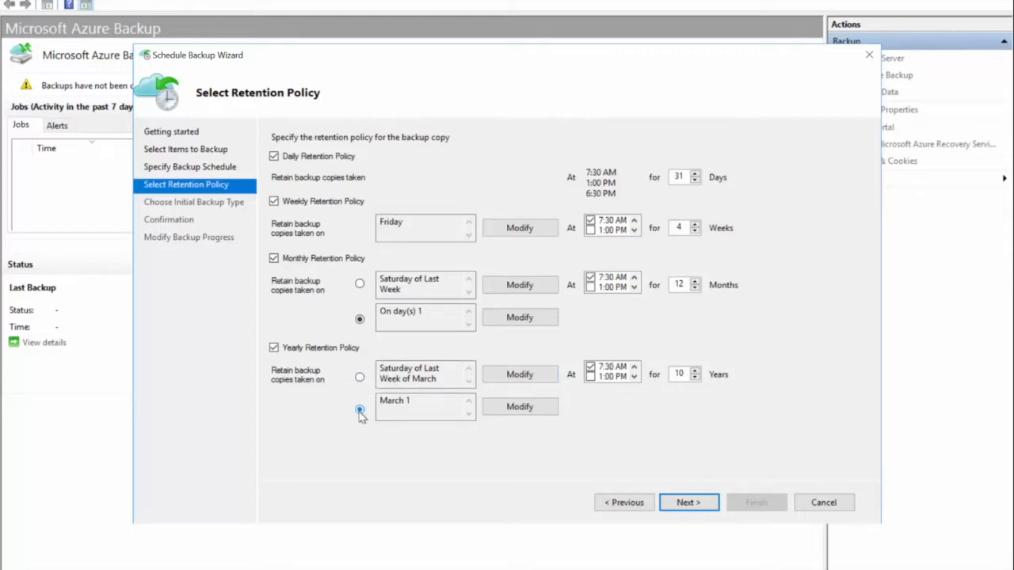
Change the yearly retention date to January 1, leaving only the month of January selected in the policy
{"action": "left_click", "coordinate": [507, 408]}
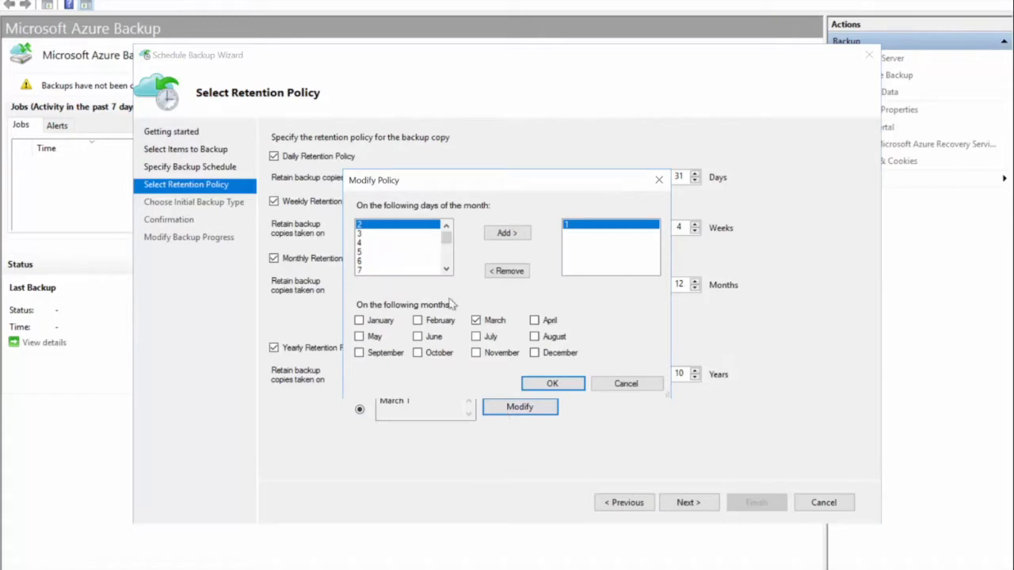
{"action": "left_click", "coordinate": [535, 352]}
{"action": "left_click", "coordinate": [535, 353]}
{"action": "left_click", "coordinate": [476, 321]}
{"action": "left_click", "coordinate": [380, 320]}
{"action": "left_click", "coordinate": [552, 384]}
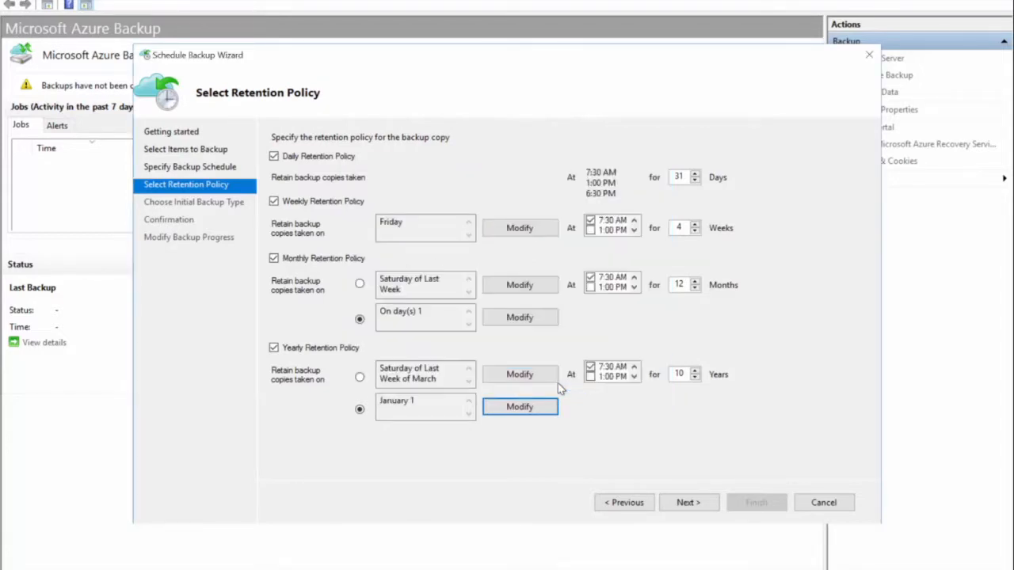
Keep the initial backup set to run automatically over the network and save the backup schedule
{"action": "left_click", "coordinate": [688, 503]}
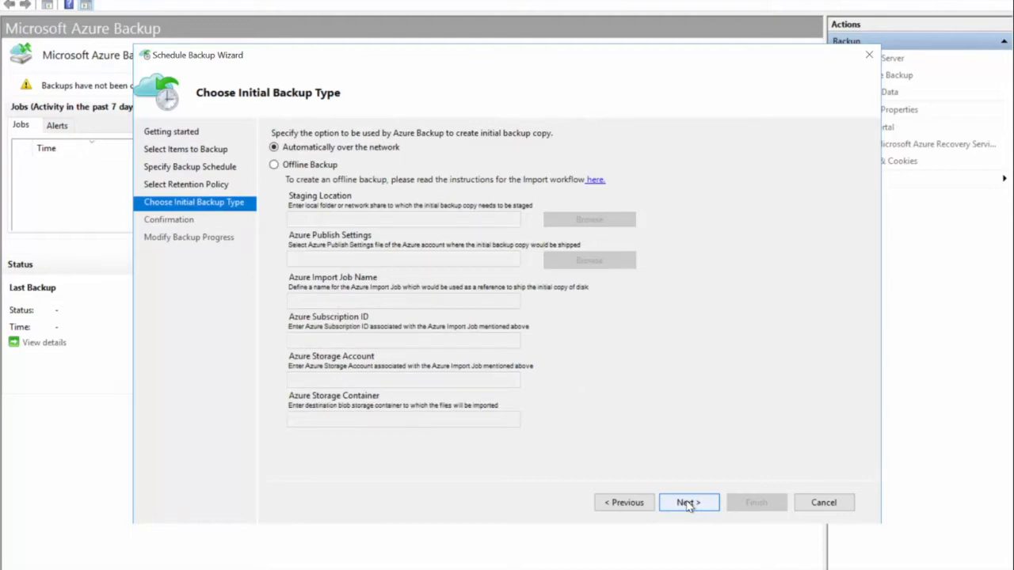
{"action": "left_click", "coordinate": [687, 504]}
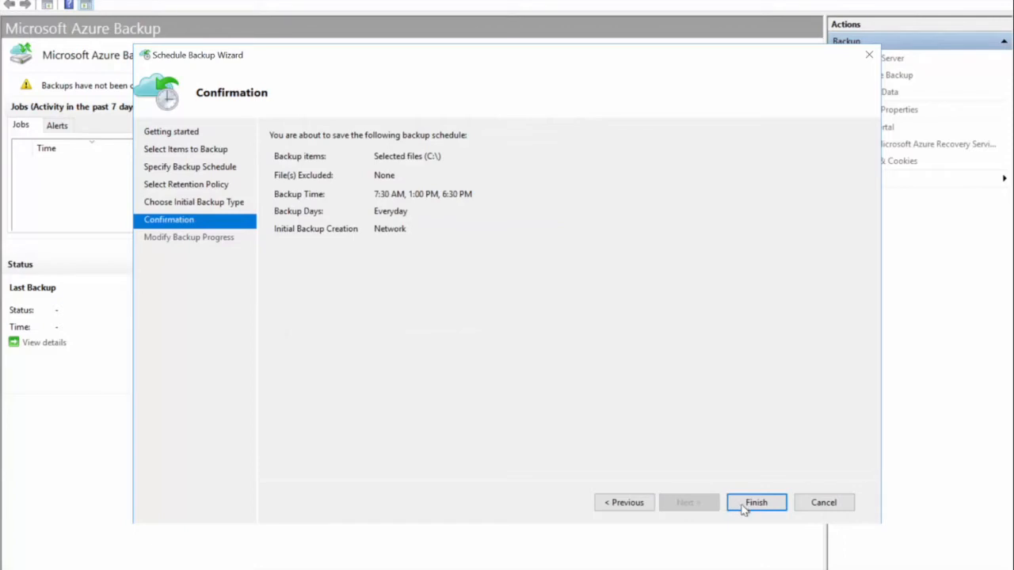
{"action": "left_click", "coordinate": [747, 507]}
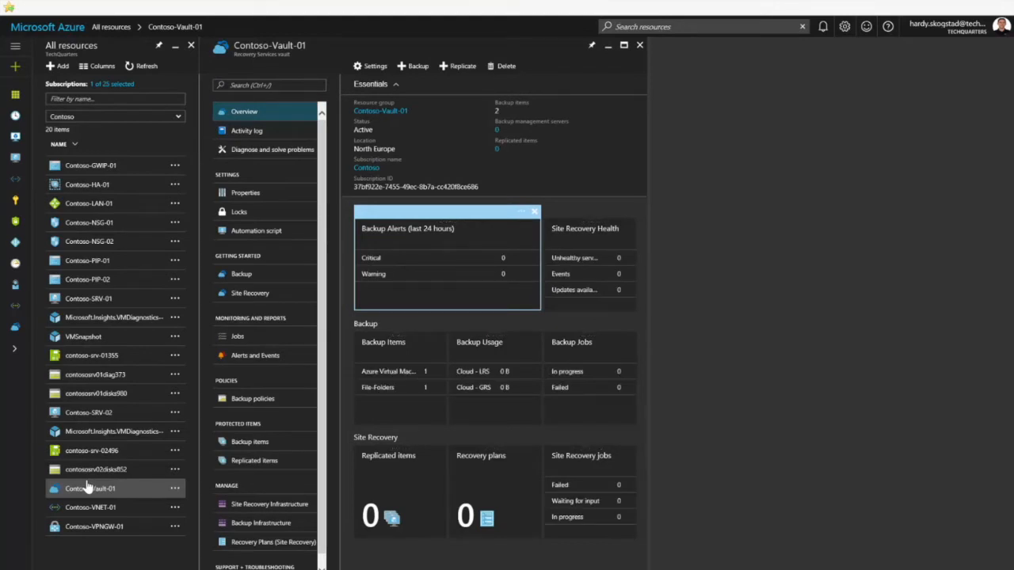
In the Azure portal, view the File-Folders backup items of Contoso-Vault-01 and open the C:\ item on contoso-srv-02
{"action": "left_click", "coordinate": [378, 387]}
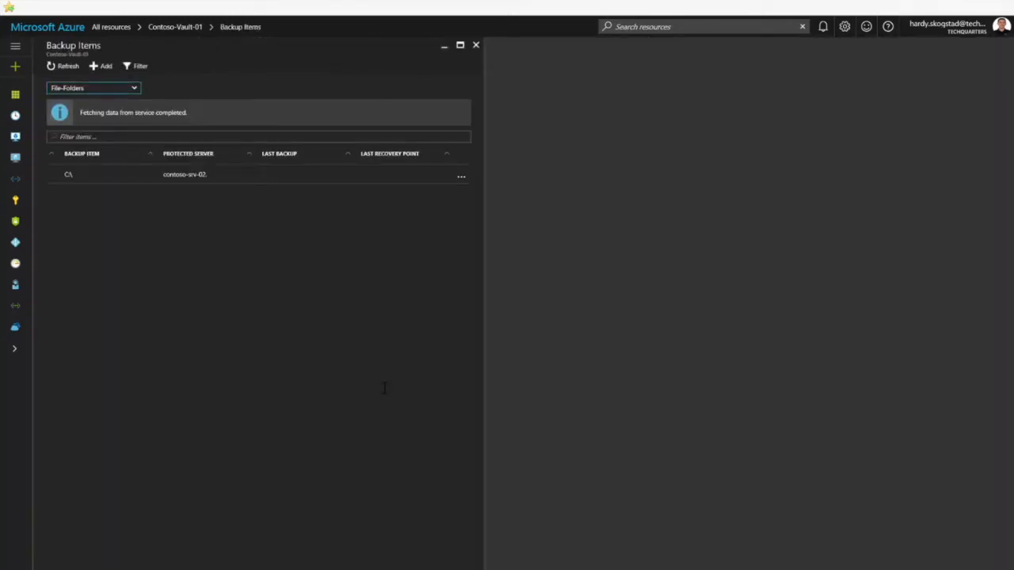
{"action": "left_click", "coordinate": [184, 174]}
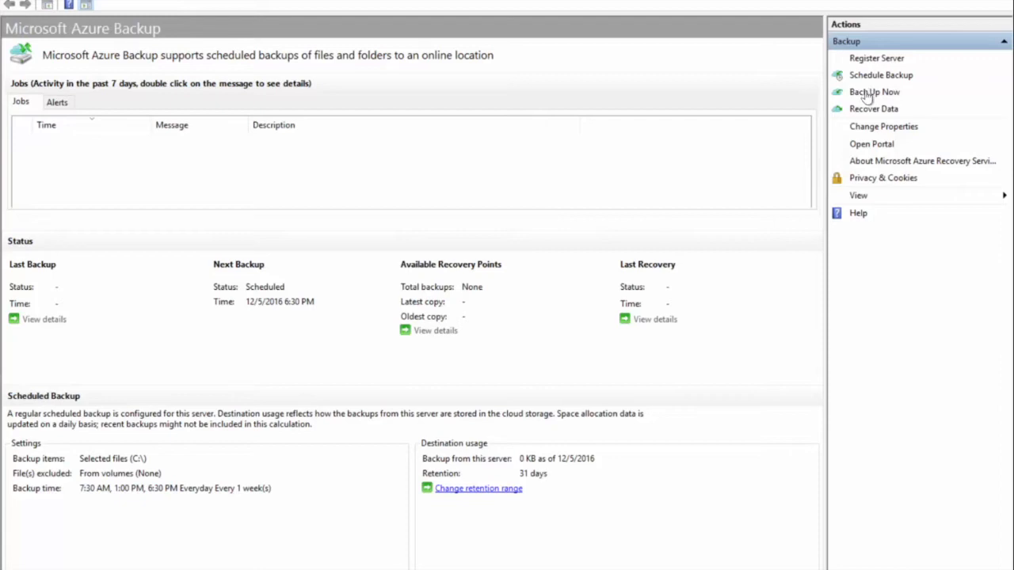
Switch to the Microsoft Azure Backup console, run an immediate backup of the scheduled C:\ items and close the wizard upon completion
{"action": "left_click", "coordinate": [867, 94]}
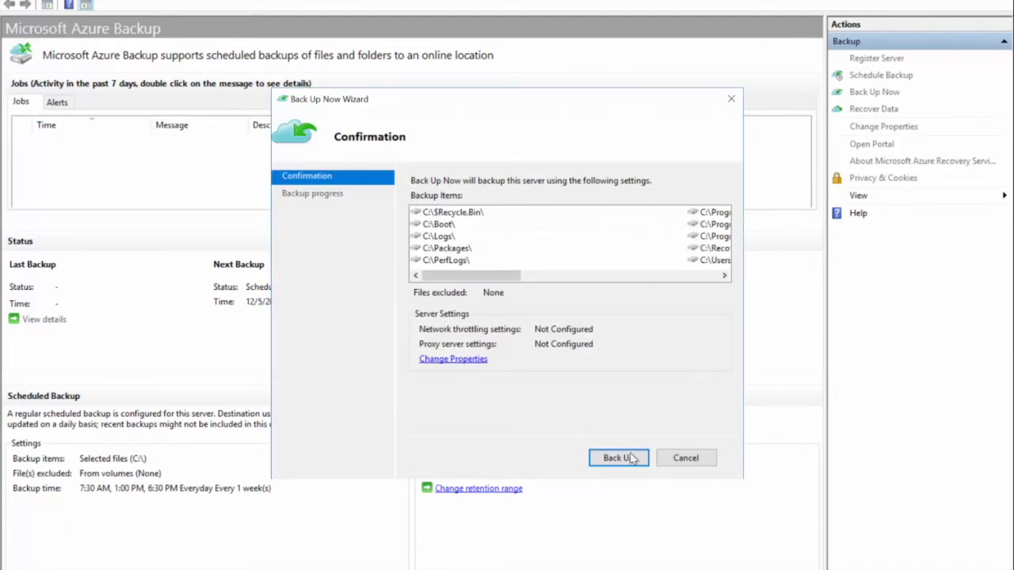
{"action": "left_click", "coordinate": [627, 461]}
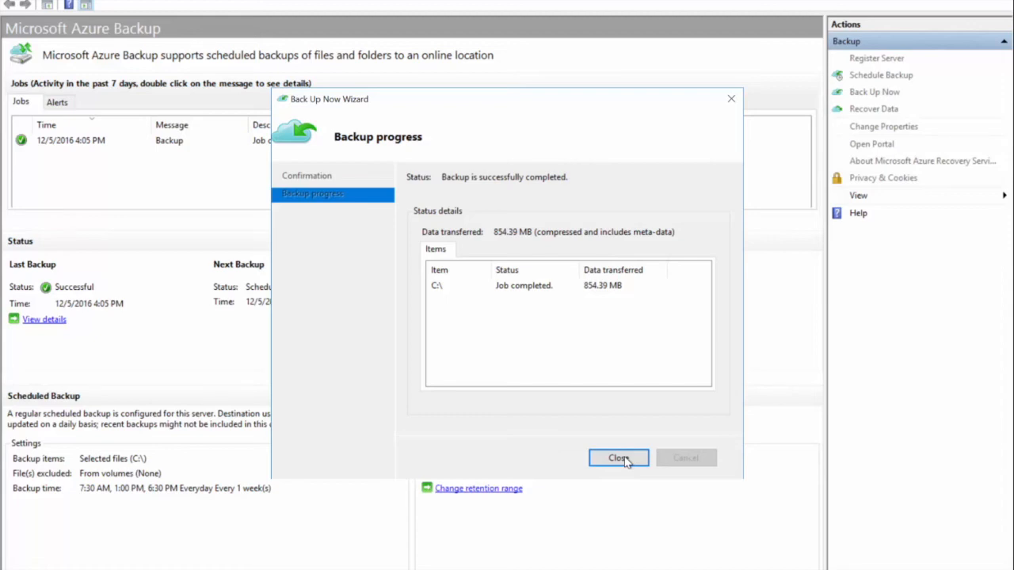
{"action": "left_click", "coordinate": [617, 458]}
{"action": "left_click", "coordinate": [619, 457]}
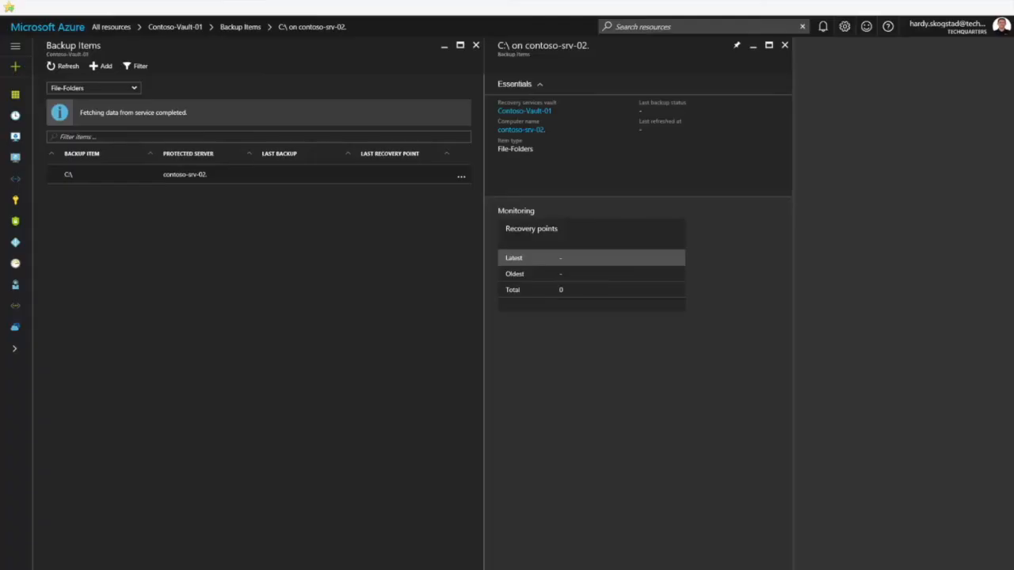
Back in the Azure portal, close the C:\ item's details and refresh the File-Folders backup items list
{"action": "left_click", "coordinate": [782, 47]}
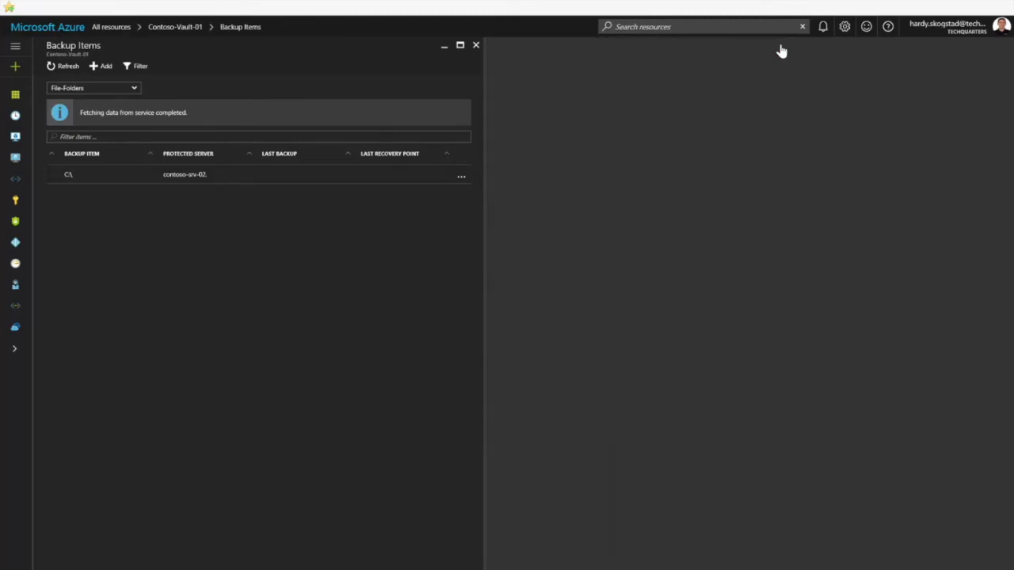
{"action": "left_click", "coordinate": [67, 72]}
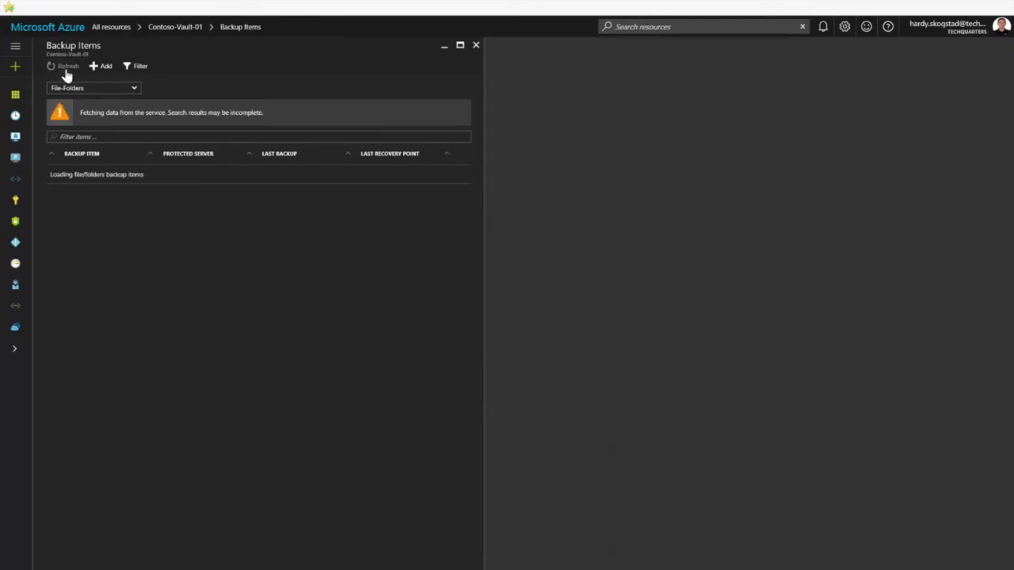